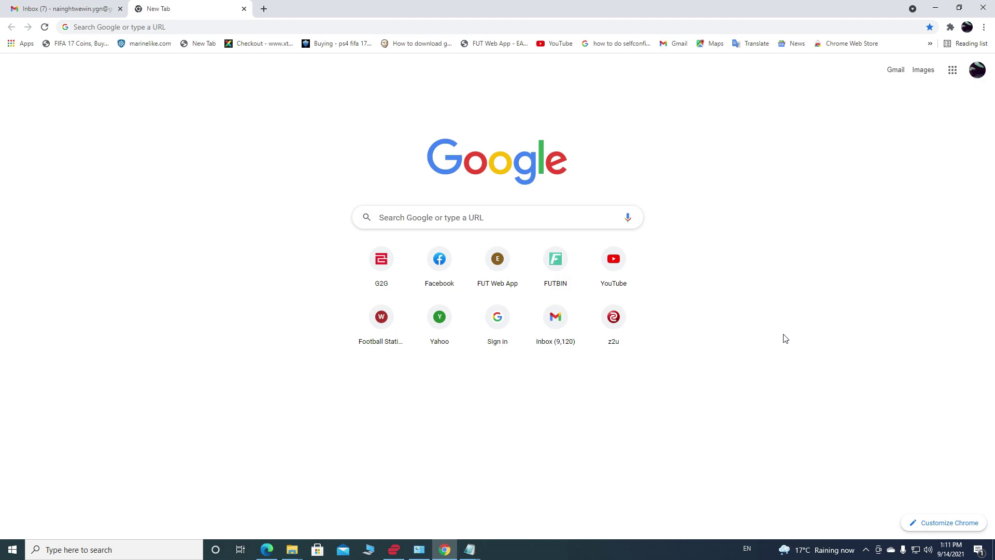
# Search Google for 'origin' and open the official origin.com store result
pyautogui.click(404, 227)
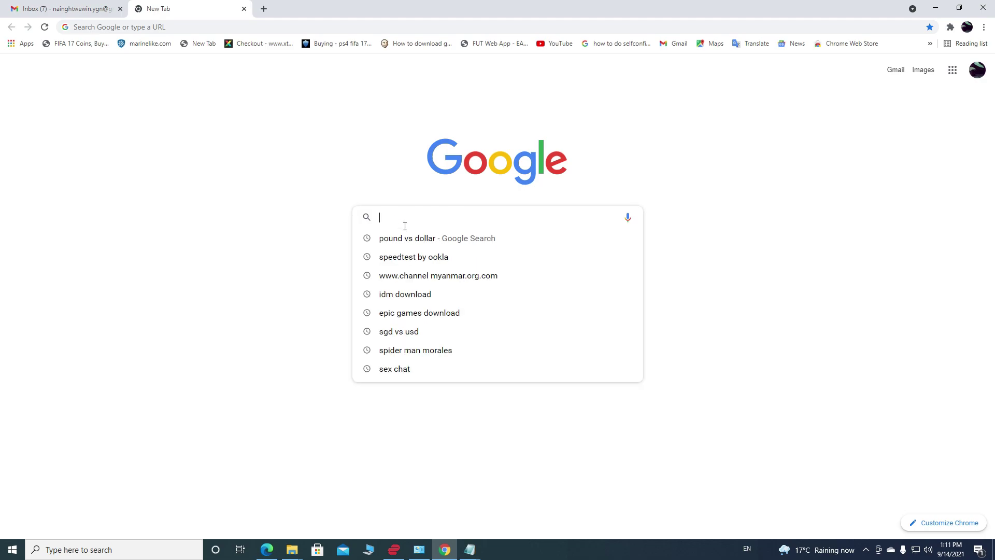
pyautogui.write('origin')
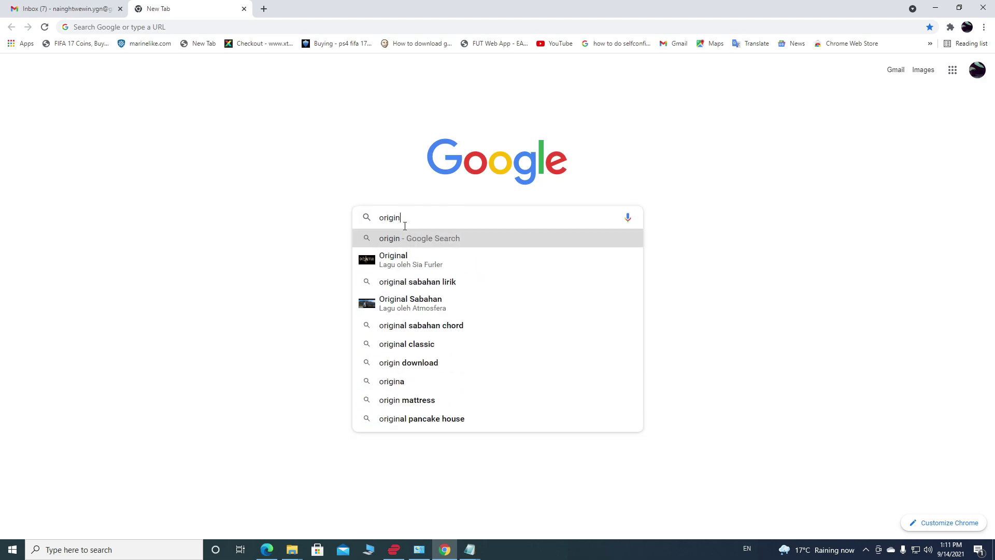
pyautogui.press('Return')
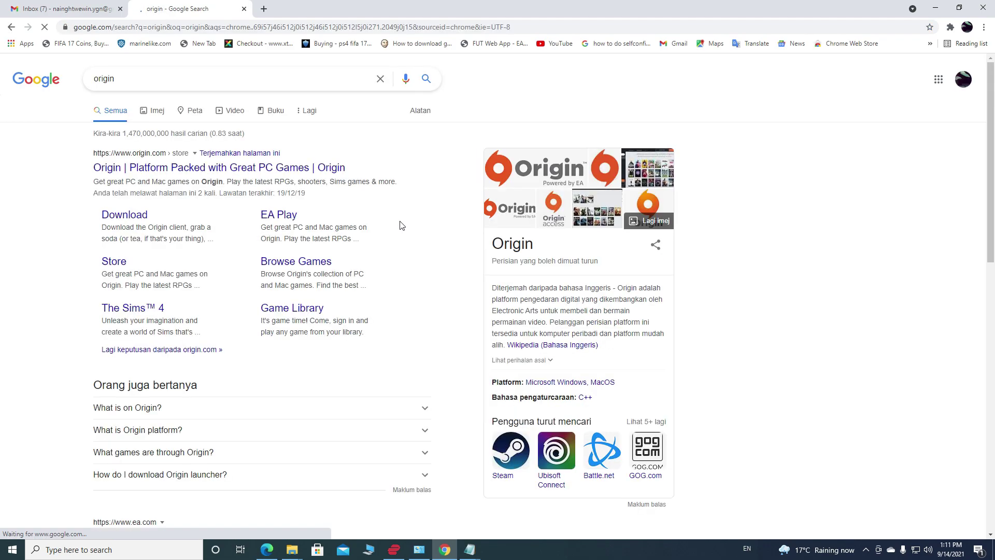
pyautogui.click(132, 157)
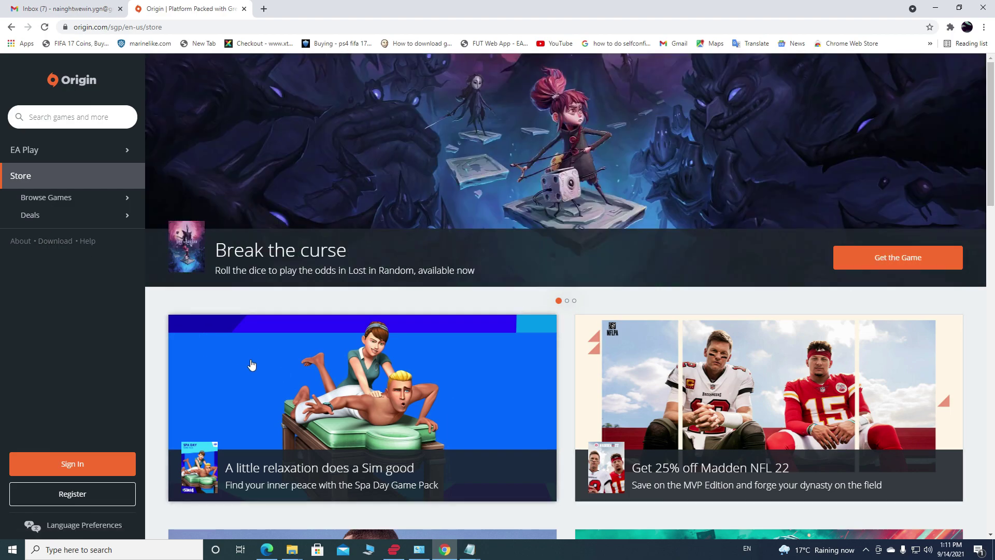
# Download the Windows installer OriginThinSetup.exe from Origin's Download page
pyautogui.click(55, 241)
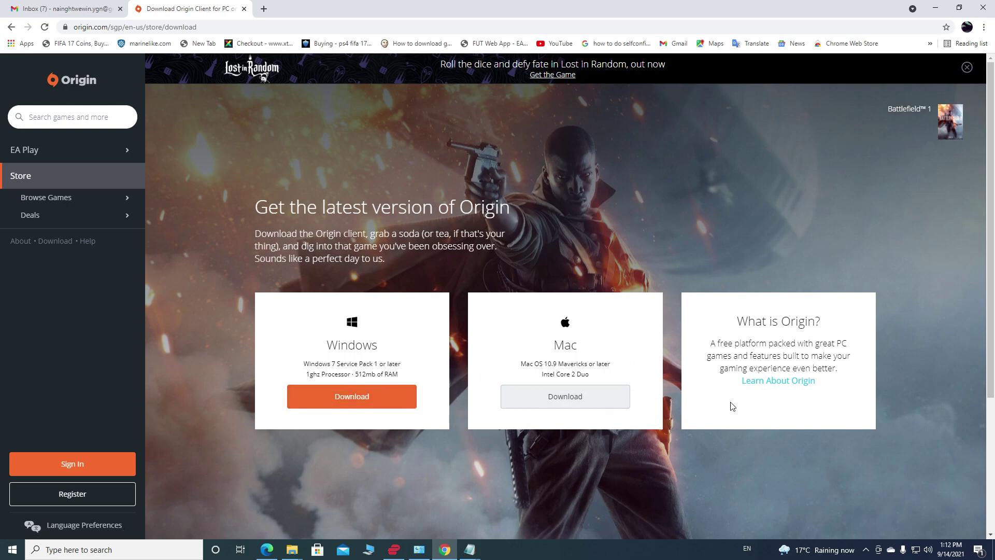
pyautogui.click(359, 403)
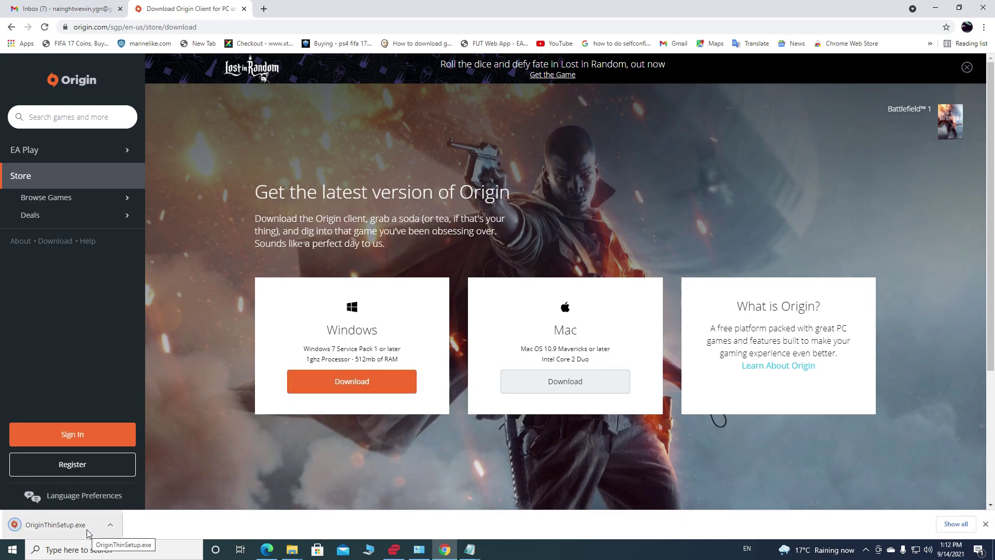
pyautogui.click(983, 27)
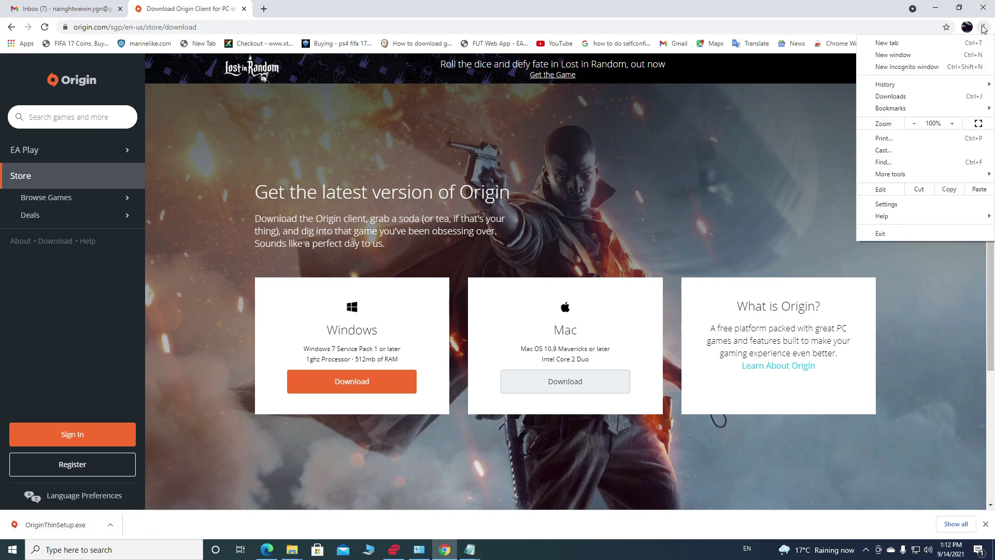
# Locate OriginThinSetup from Chrome's downloads and drag it from the Downloads folder onto the desktop
pyautogui.click(902, 97)
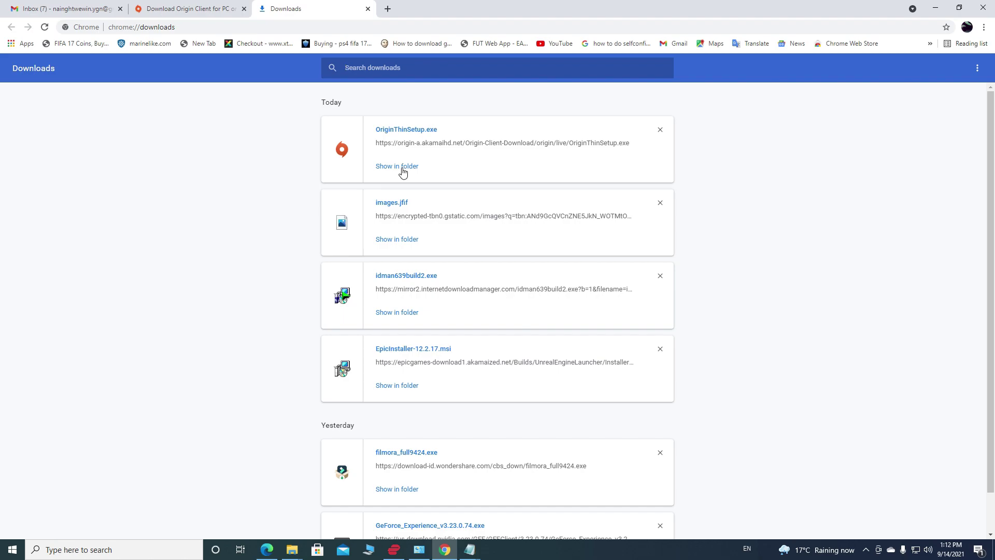
pyautogui.click(403, 167)
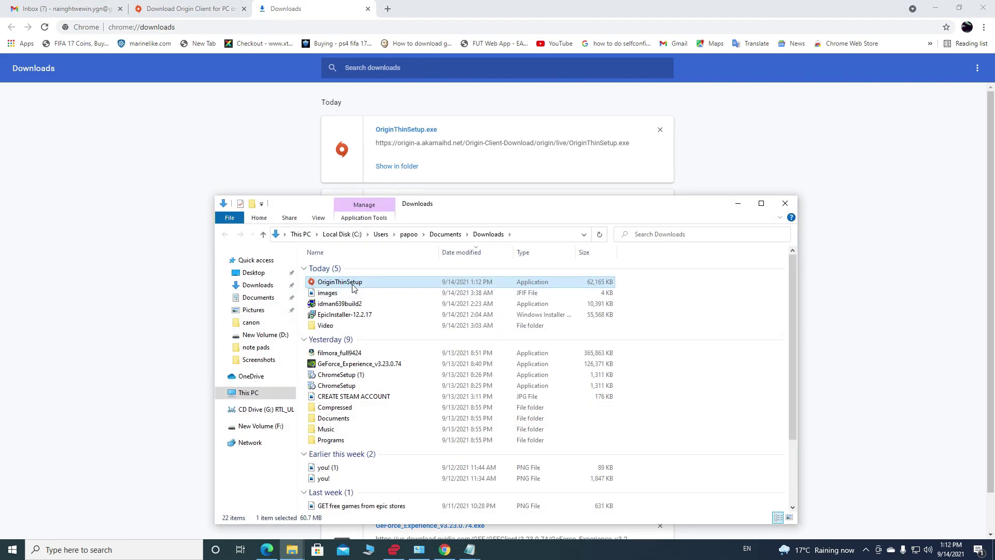
pyautogui.click(935, 7)
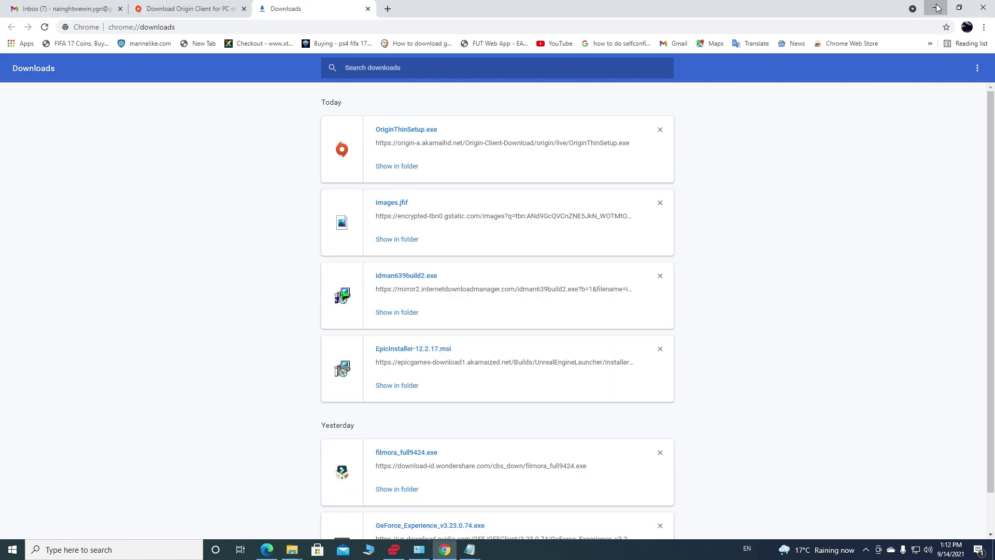
pyautogui.click(834, 104)
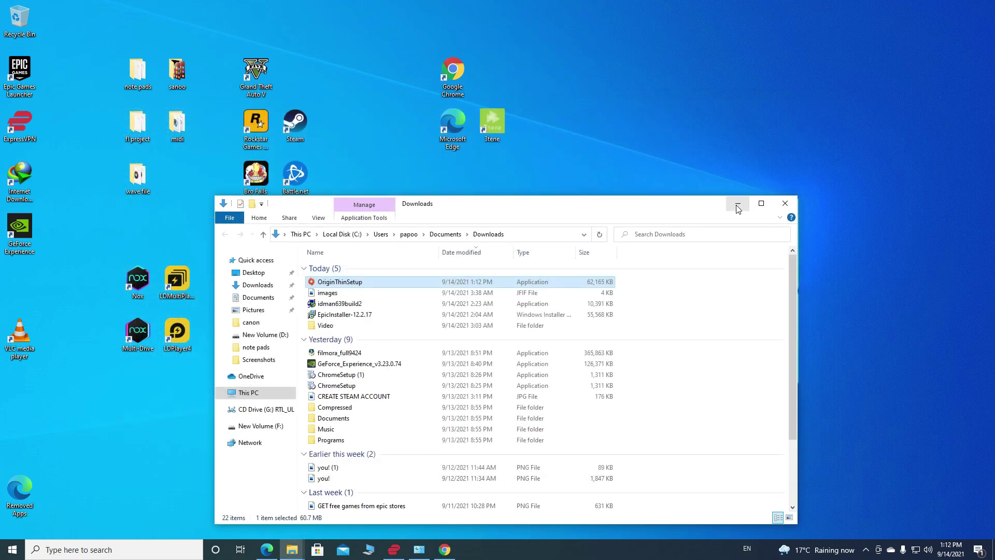
pyautogui.moveTo(335, 285); pyautogui.dragTo(689, 26)
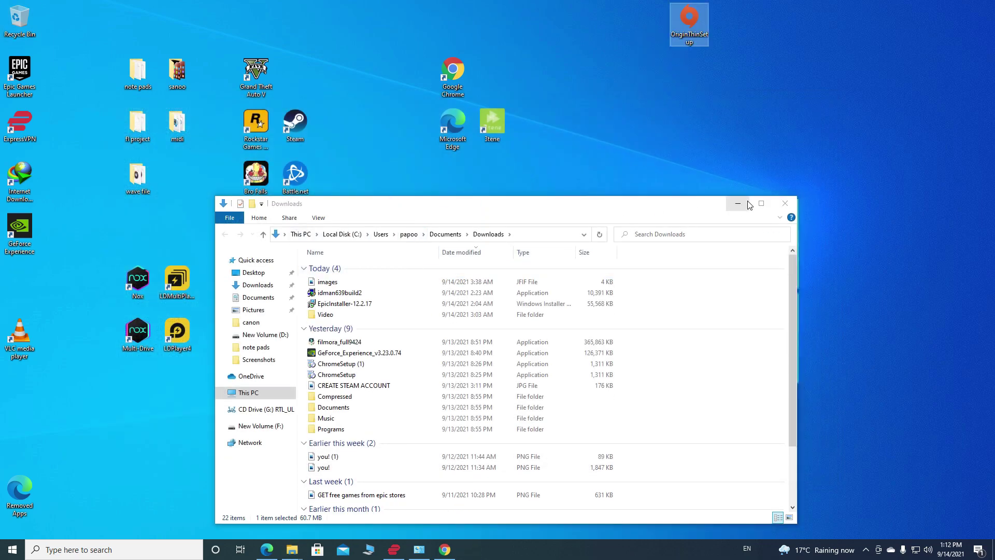
pyautogui.click(785, 204)
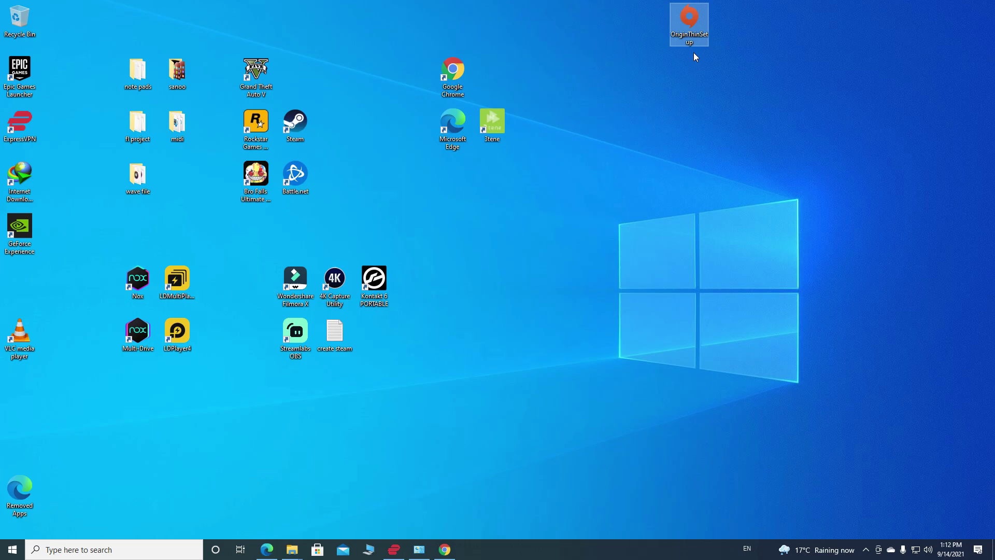
# Launch OriginThinSetup, choose Install Origin, and accept the EULA with default options
pyautogui.doubleClick(690, 29)
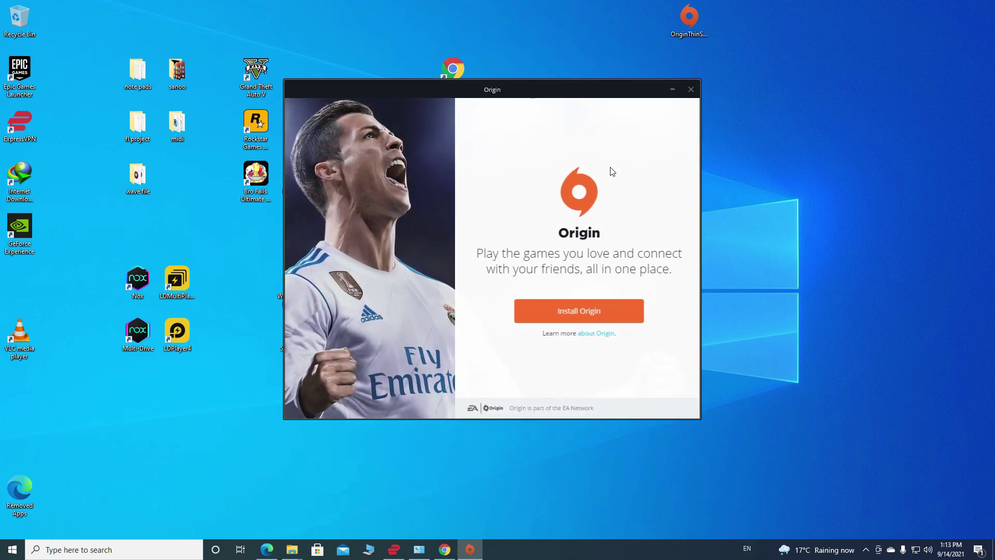
pyautogui.click(582, 315)
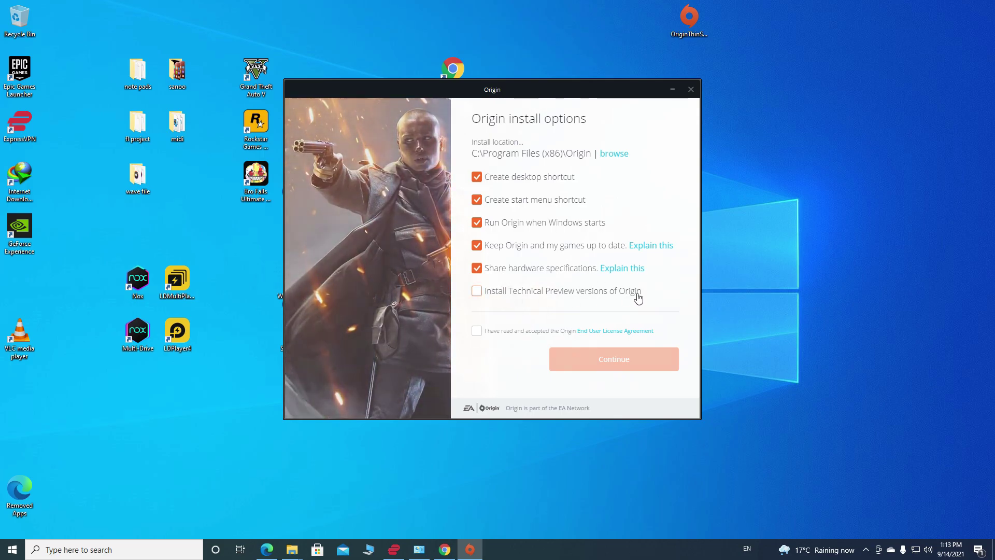
pyautogui.click(484, 337)
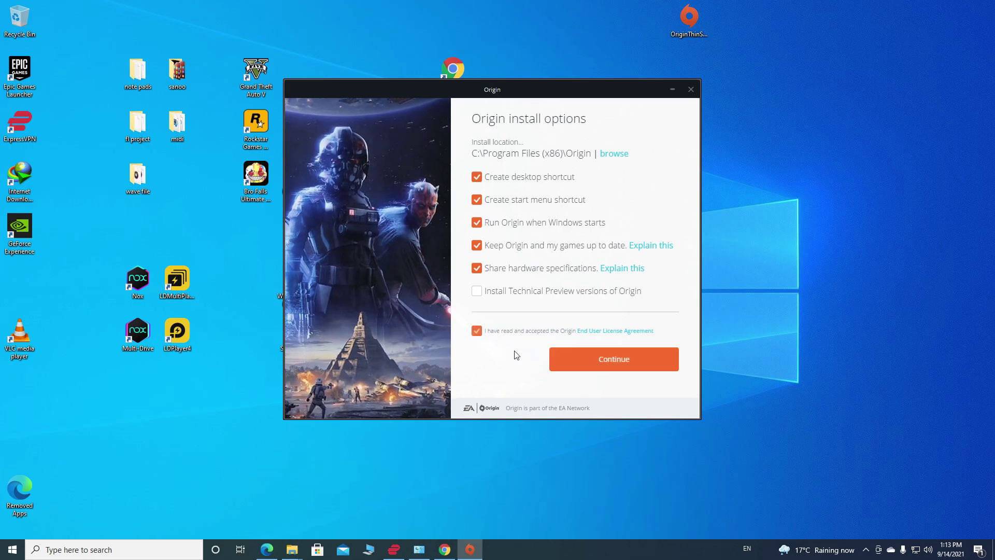
pyautogui.click(588, 363)
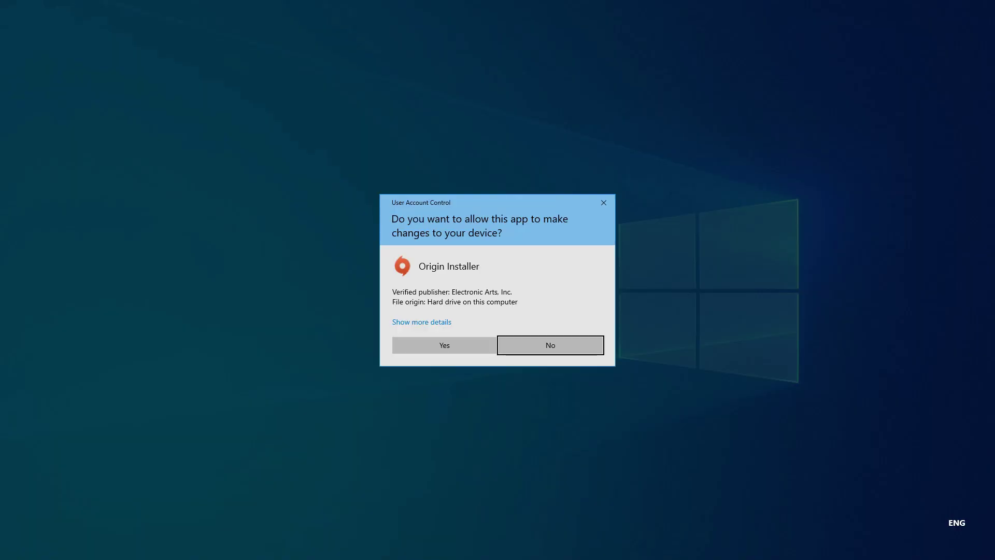
# Approve the User Account Control prompt so Origin finishes installing
pyautogui.click(437, 345)
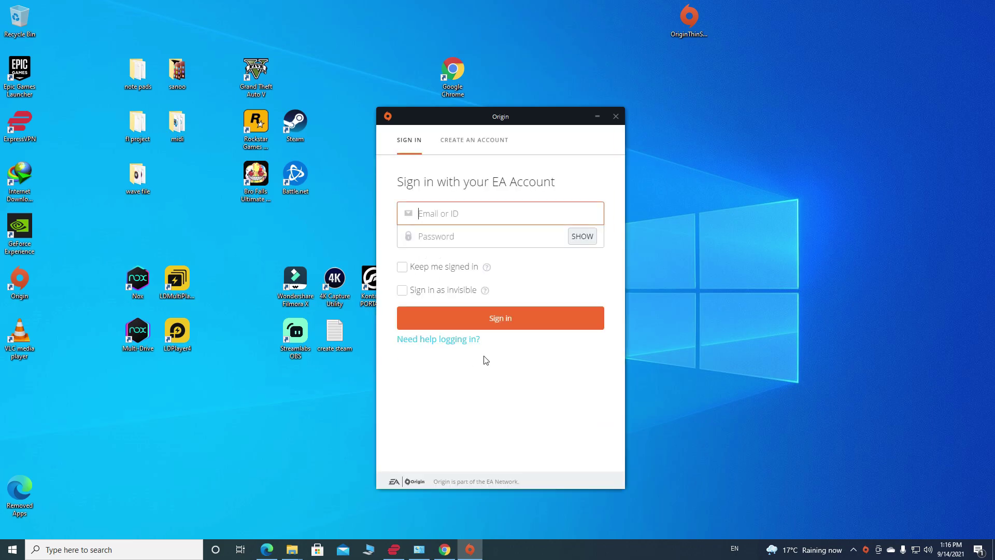
# Start creating a new EA account with United States of America as the country
pyautogui.click(487, 146)
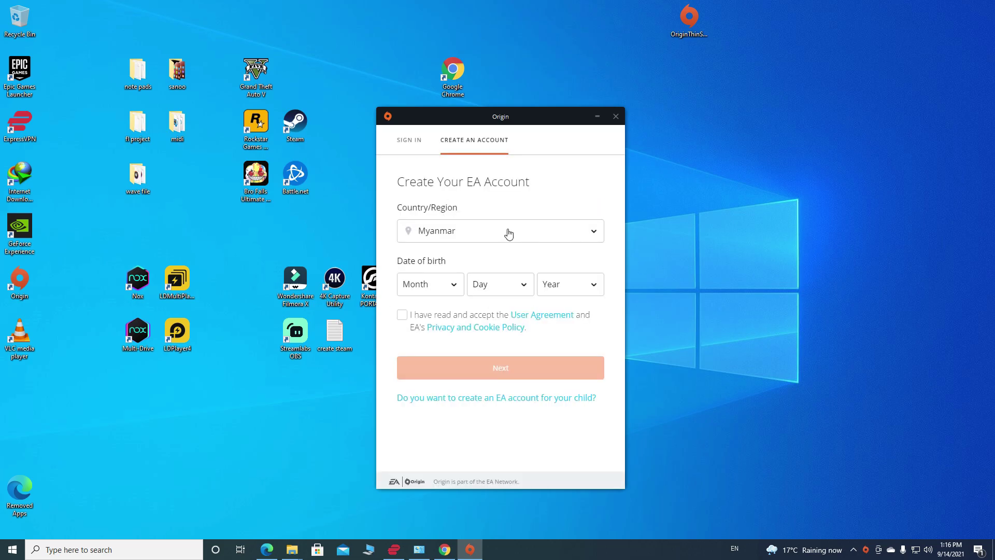
pyautogui.click(507, 231)
pyautogui.scroll(5, 473, 329)
pyautogui.scroll(-15, 524, 329)
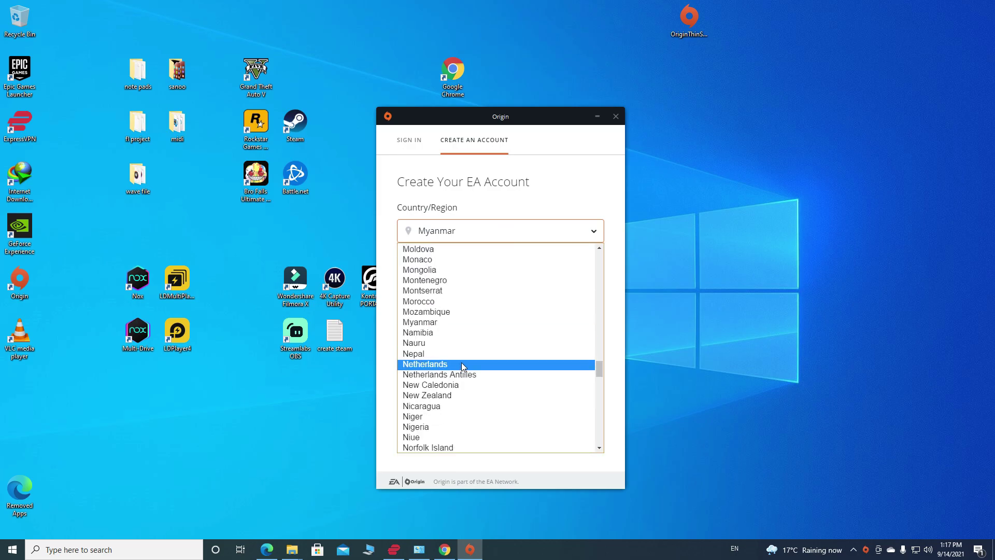
pyautogui.scroll(-18, 464, 362)
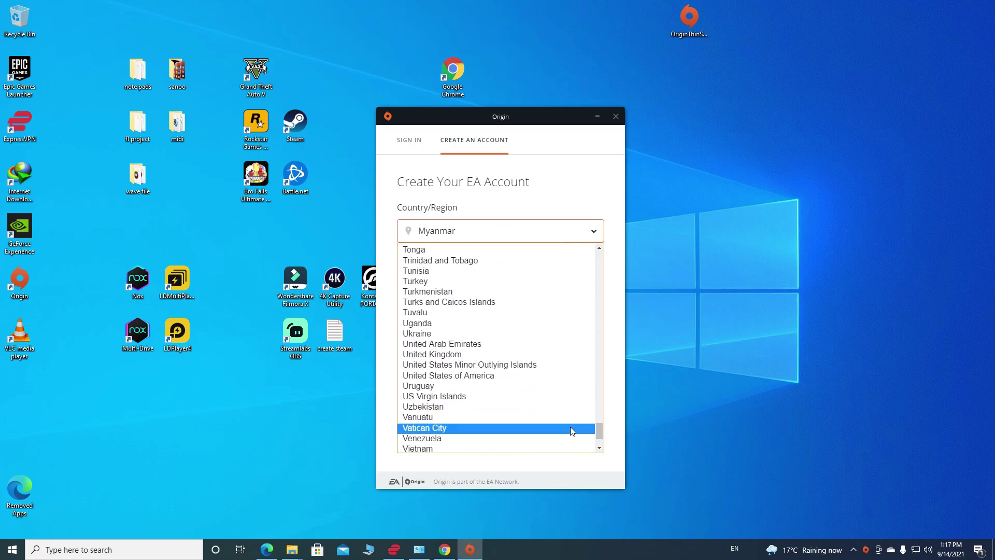
pyautogui.click(428, 377)
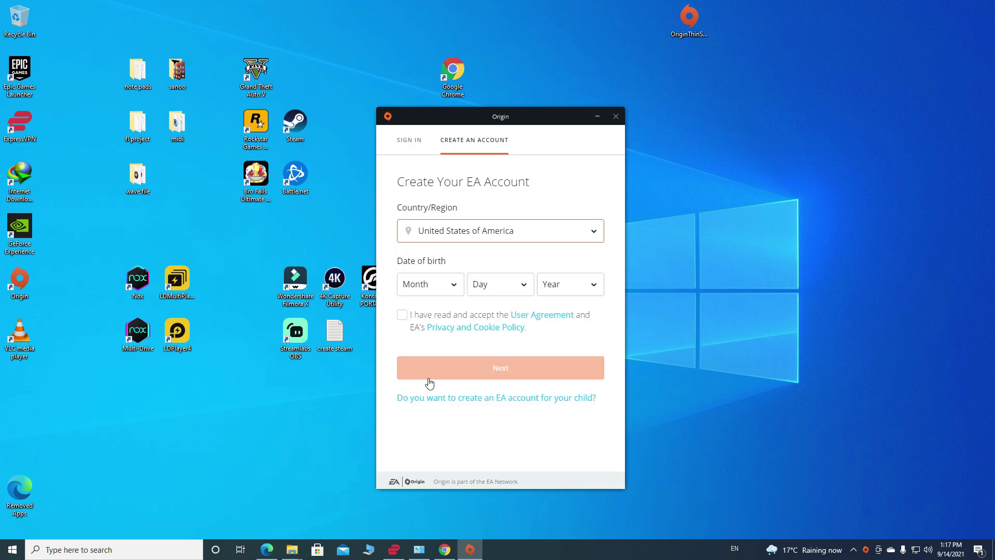
# Set the birth date to March 22, 1986, accept the user agreement, and continue
pyautogui.click(449, 291)
pyautogui.click(425, 334)
pyautogui.click(500, 284)
pyautogui.click(505, 443)
pyautogui.click(570, 284)
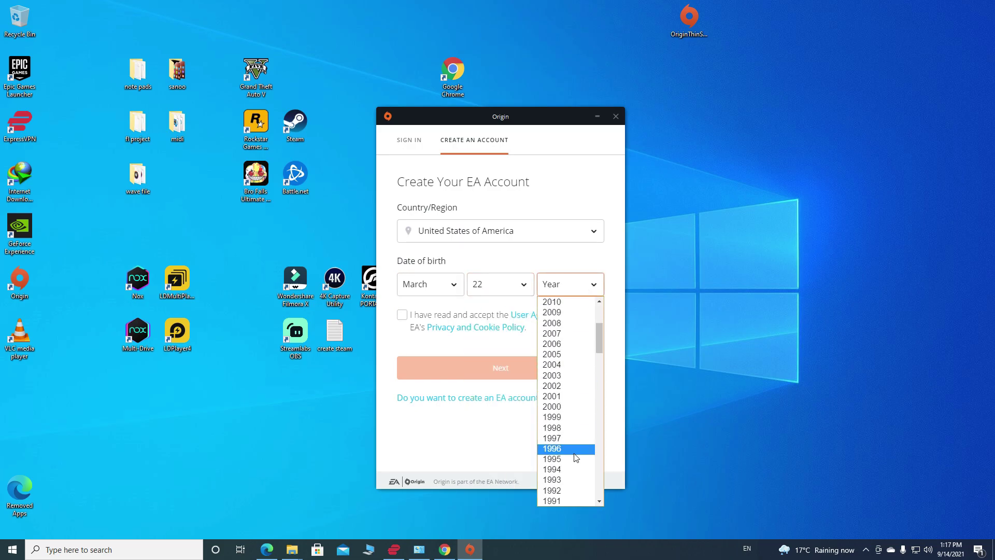
pyautogui.scroll(-3, 576, 457)
pyautogui.click(573, 459)
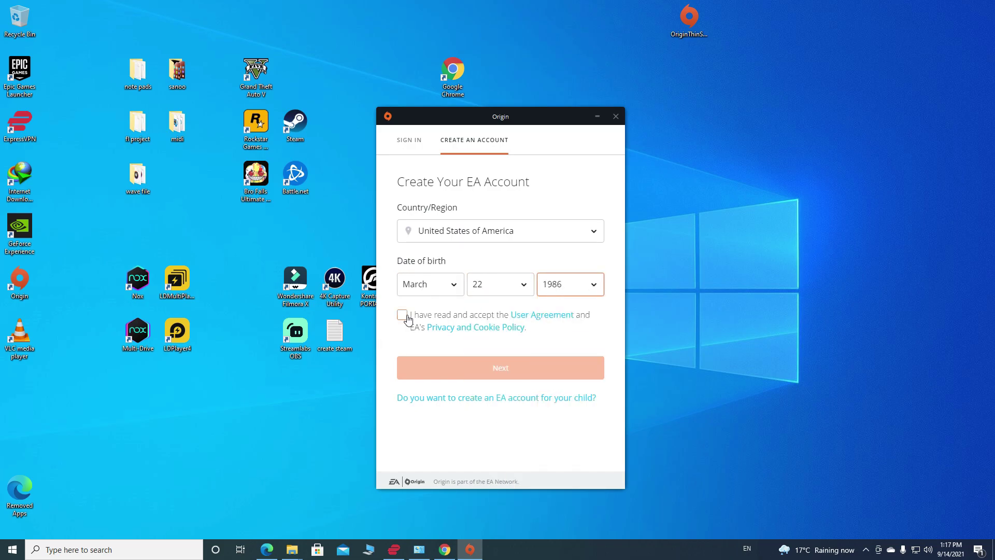
pyautogui.click(406, 317)
pyautogui.click(465, 368)
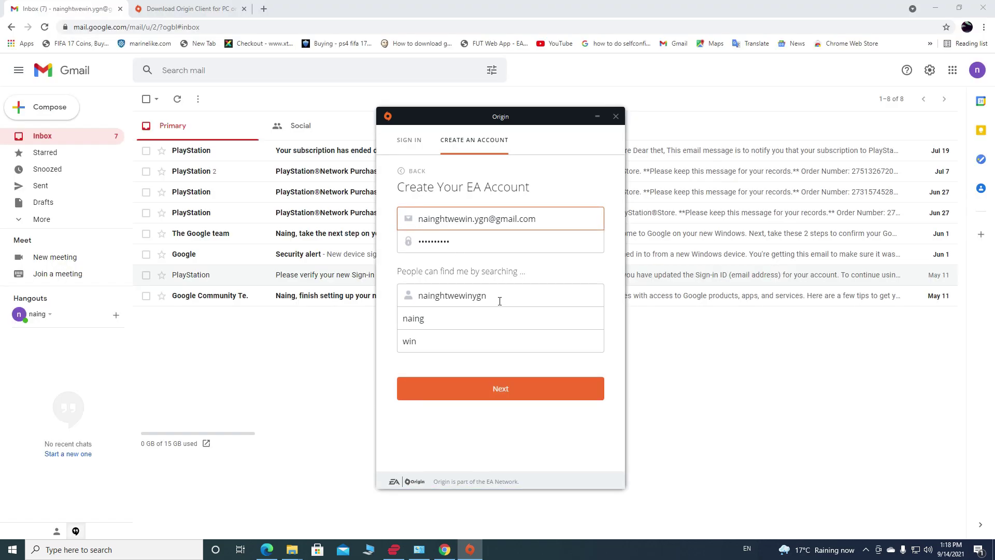
# Edit the public ID so it becomes available after the 'already in use' error
pyautogui.click(462, 325)
pyautogui.moveTo(496, 304); pyautogui.dragTo(481, 306)
pyautogui.click(515, 319)
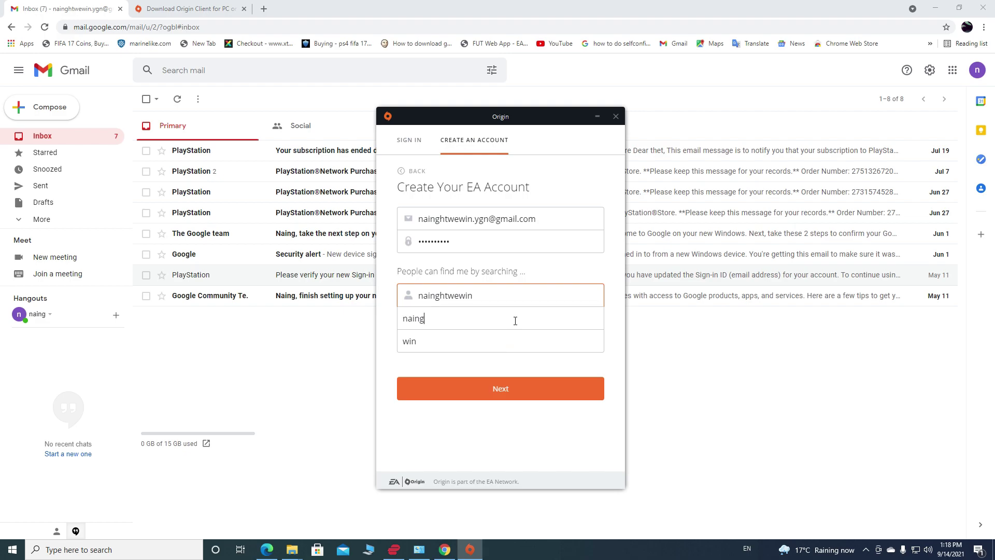
pyautogui.click(490, 302)
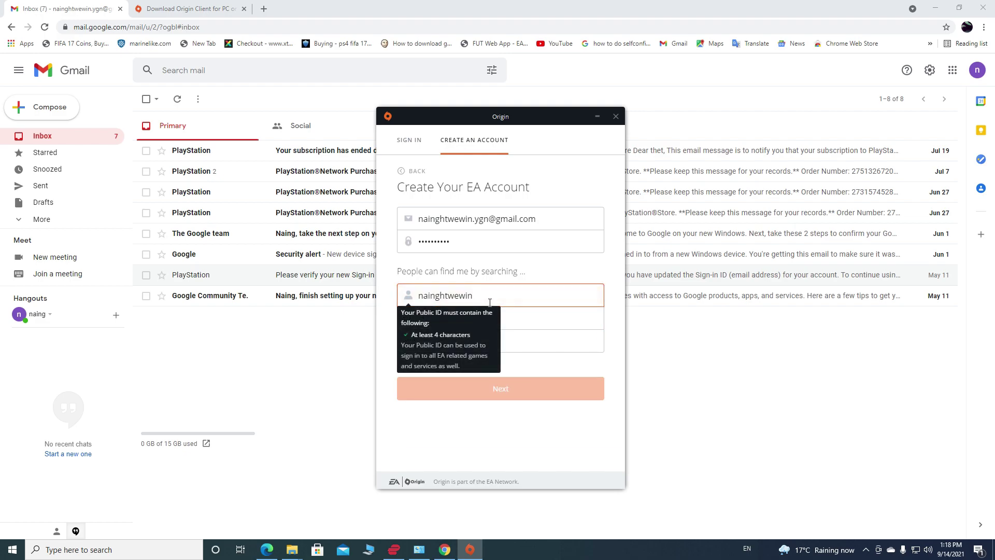
pyautogui.write('ygn')
# Replace the last name and submit the account details
pyautogui.click(520, 326)
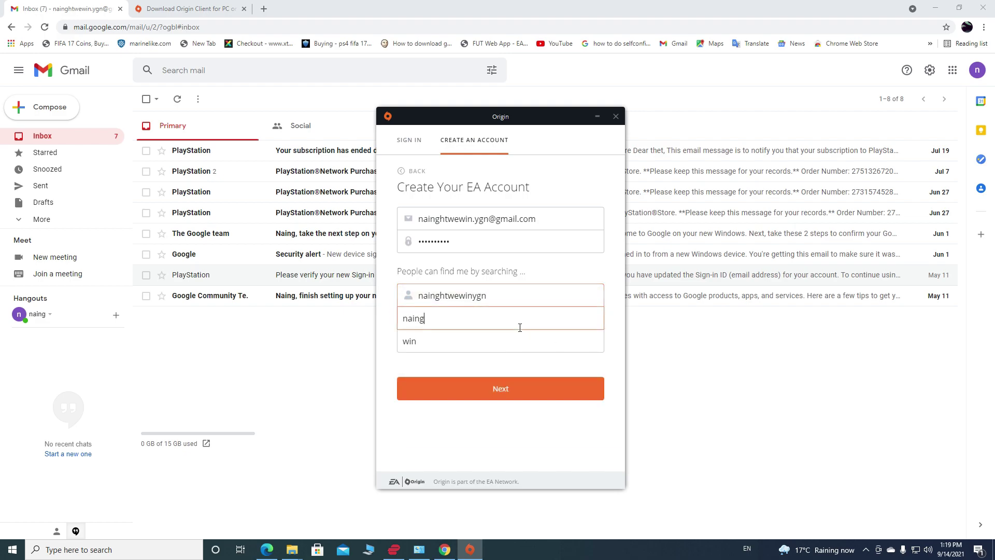
pyautogui.moveTo(421, 344); pyautogui.dragTo(397, 348)
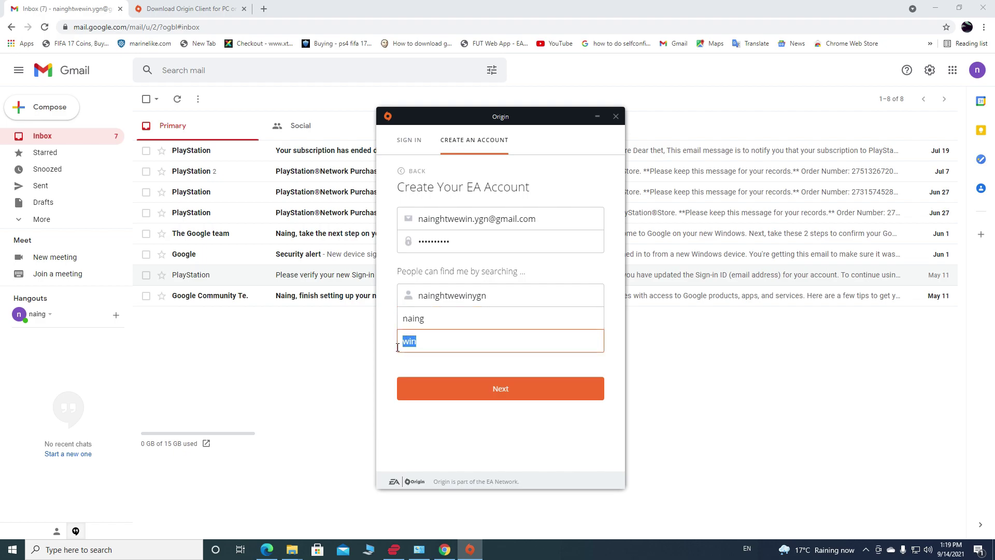
pyautogui.write('ygn')
pyautogui.click(515, 297)
pyautogui.click(515, 346)
pyautogui.click(482, 394)
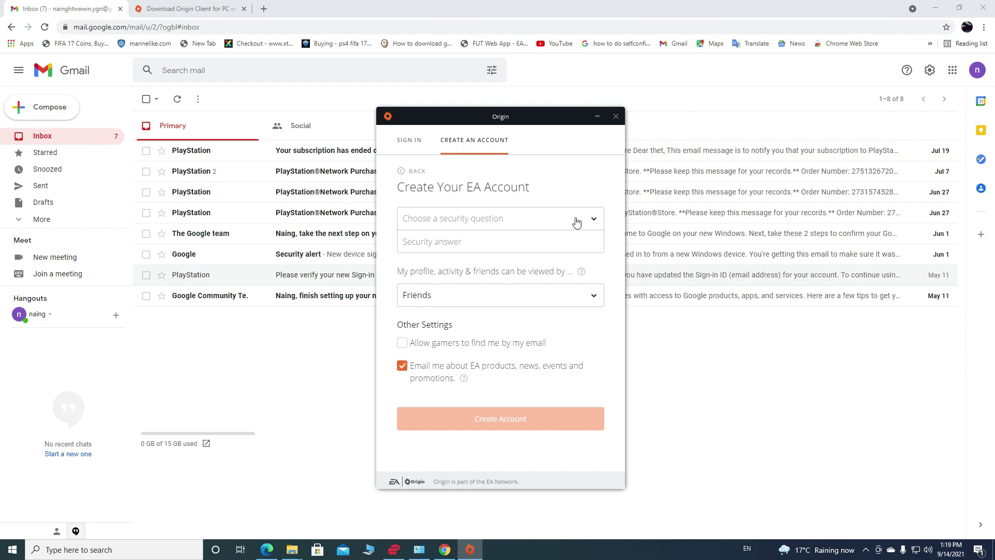
# Choose 'Where did you go for your honeymoon?' as security question and enter the answer
pyautogui.click(457, 225)
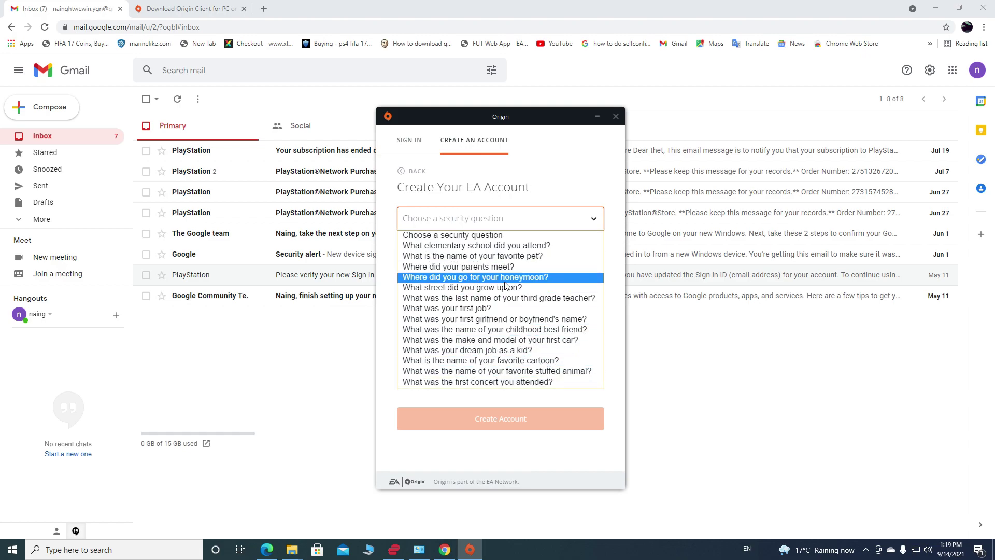
pyautogui.click(469, 278)
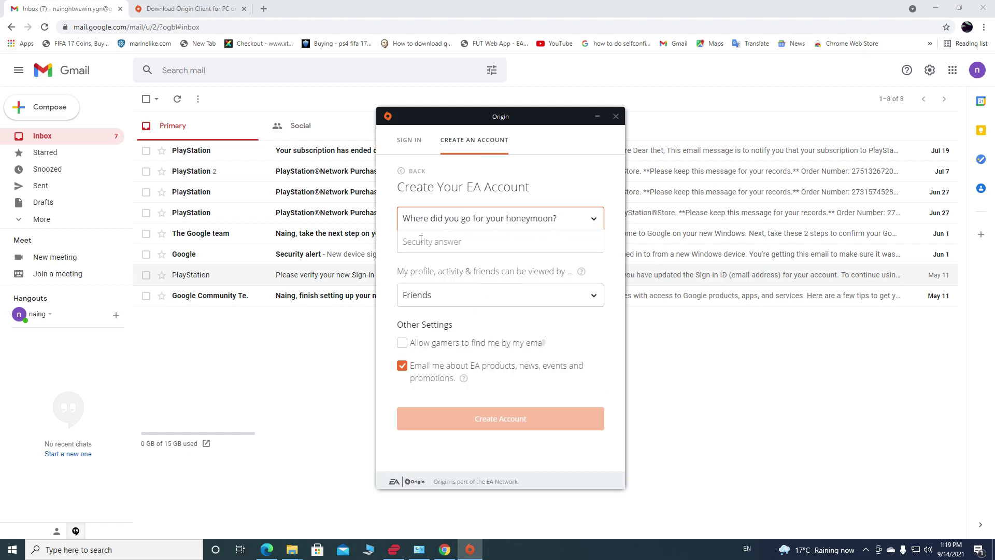
pyautogui.click(449, 243)
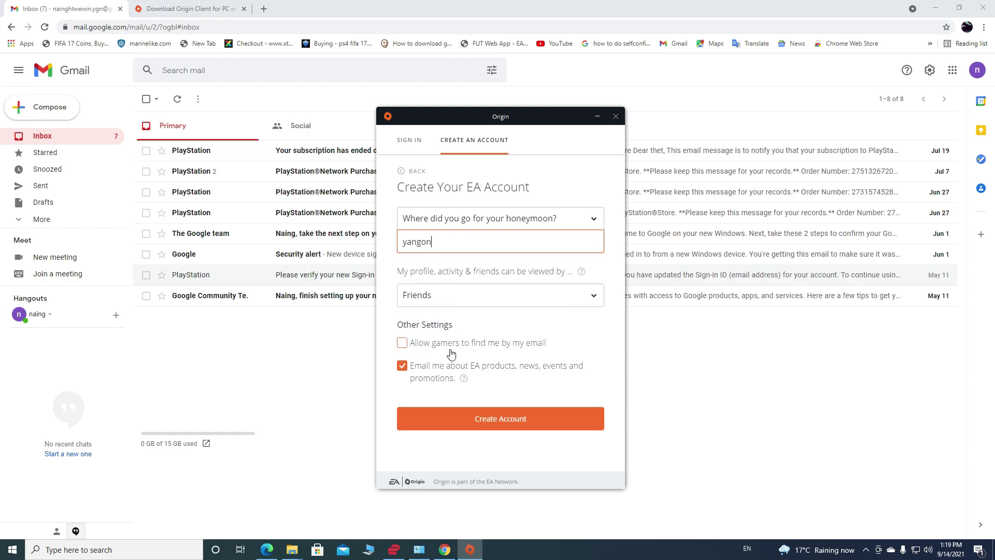
# Let gamers find me by email, keep EA promotional emails on, and create the account
pyautogui.click(403, 344)
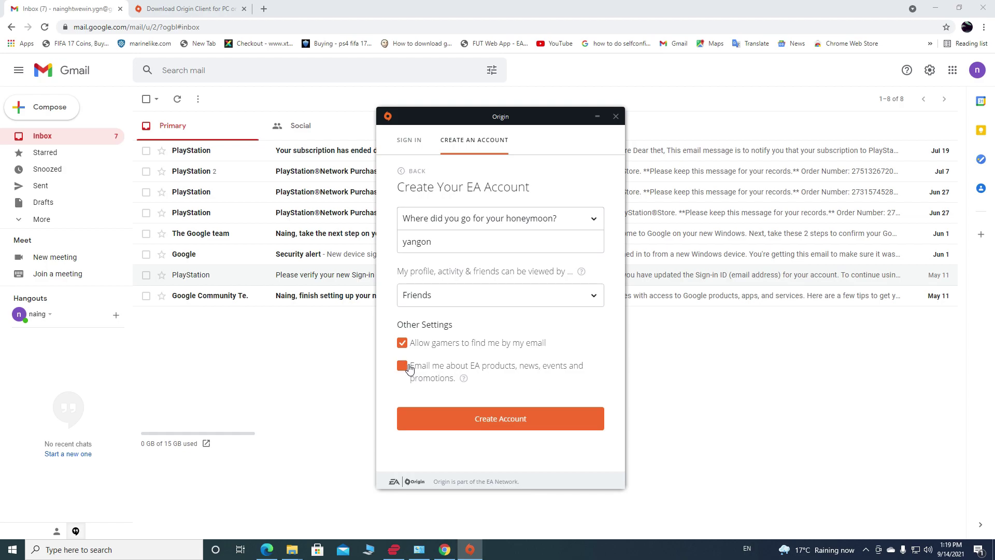
pyautogui.click(404, 367)
pyautogui.click(416, 381)
pyautogui.click(495, 421)
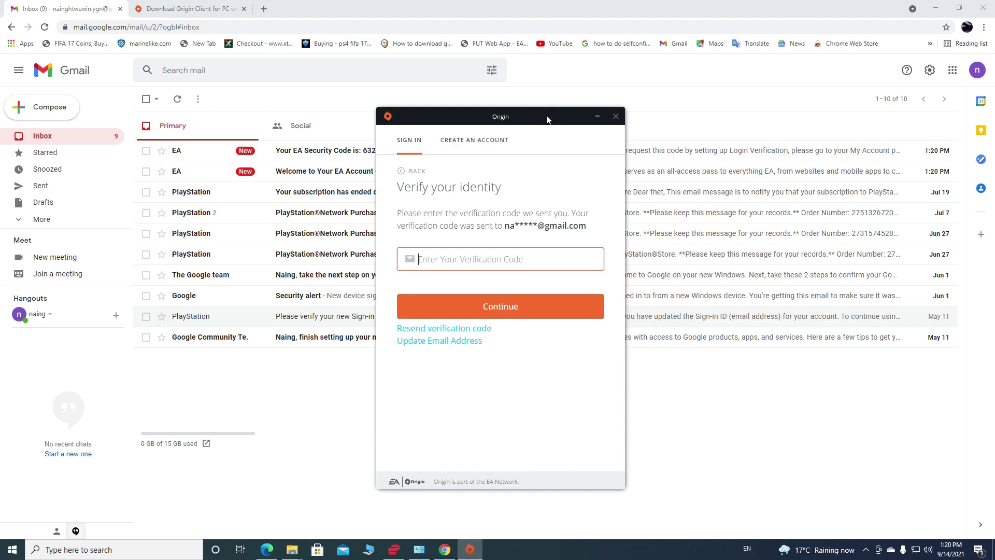
# Enter the emailed verification code, submit it, and finish with Get Started
pyautogui.moveTo(546, 122); pyautogui.dragTo(627, 121)
pyautogui.moveTo(731, 203); pyautogui.dragTo(528, 199)
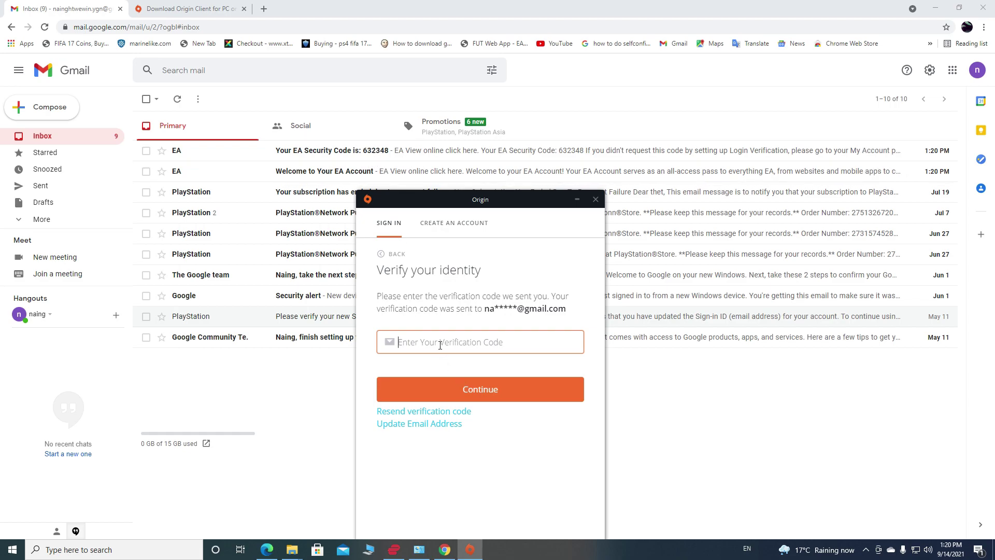
pyautogui.click(462, 391)
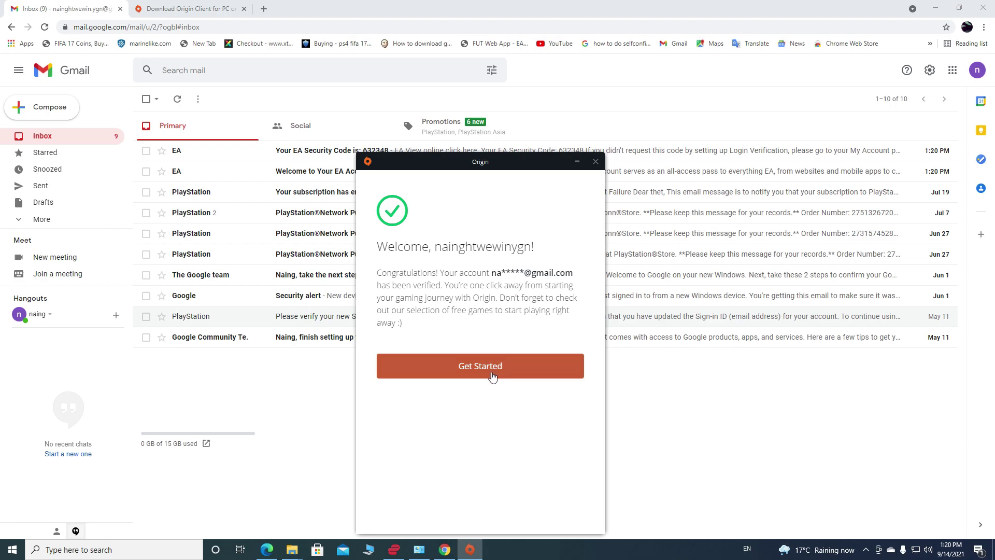
pyautogui.click(492, 373)
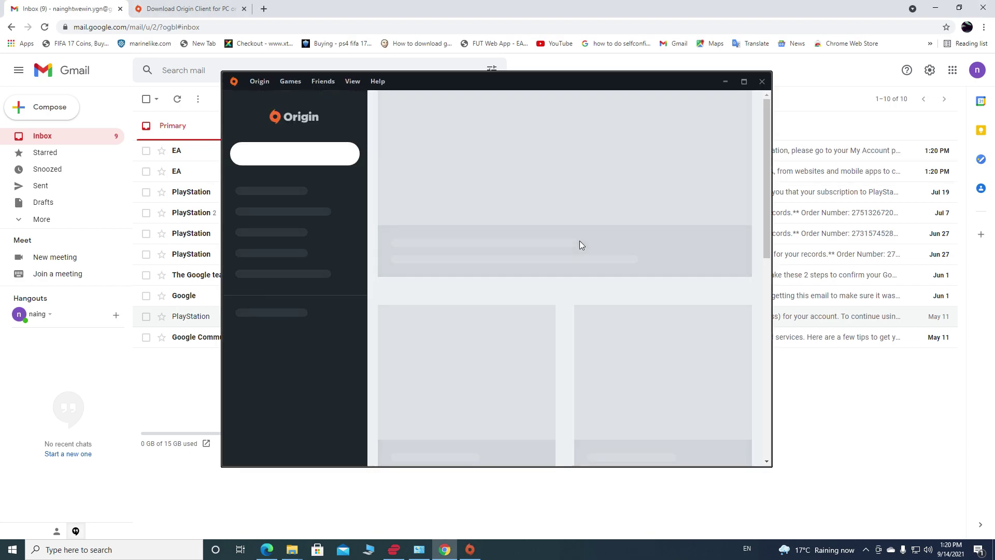
# Check the account profile menu, then maximize the Origin home window to full screen
pyautogui.click(301, 453)
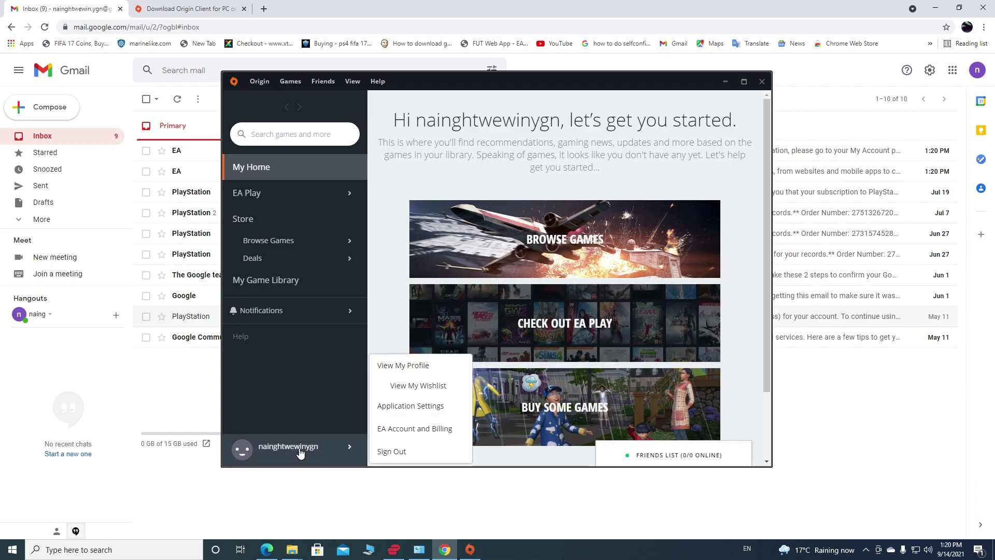
pyautogui.click(338, 360)
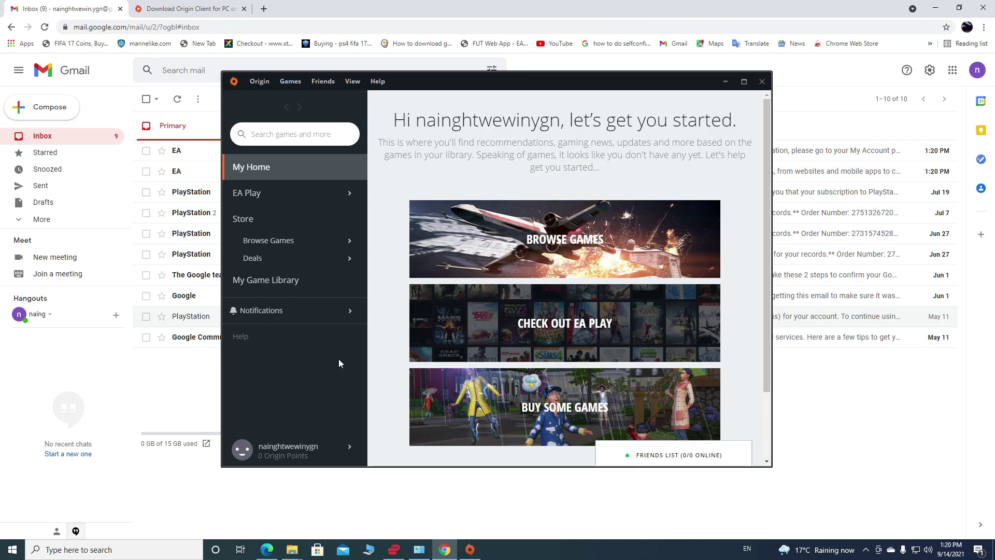
pyautogui.click(743, 81)
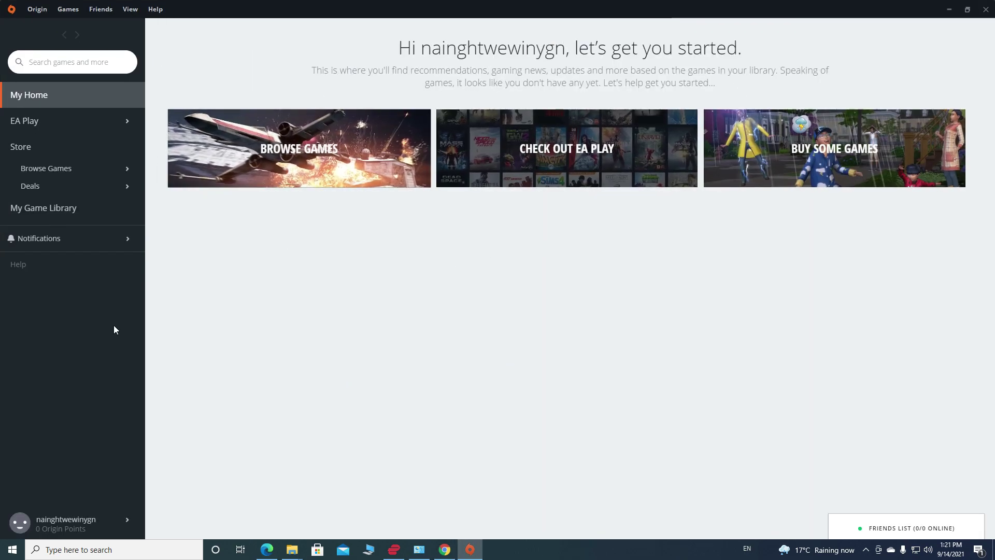